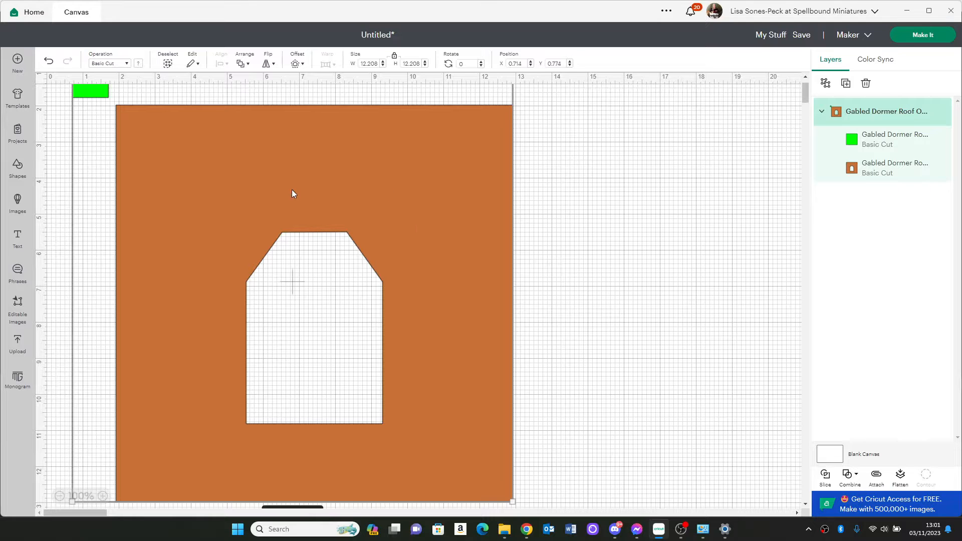
Move the framed roof design on the canvas and check the green square's size with the brown layer hidden, restoring both layers
{"action": "left_click_drag", "start_coordinate": [180, 193], "coordinate": [214, 193]}
{"action": "left_click_drag", "start_coordinate": [138, 152], "coordinate": [138, 146]}
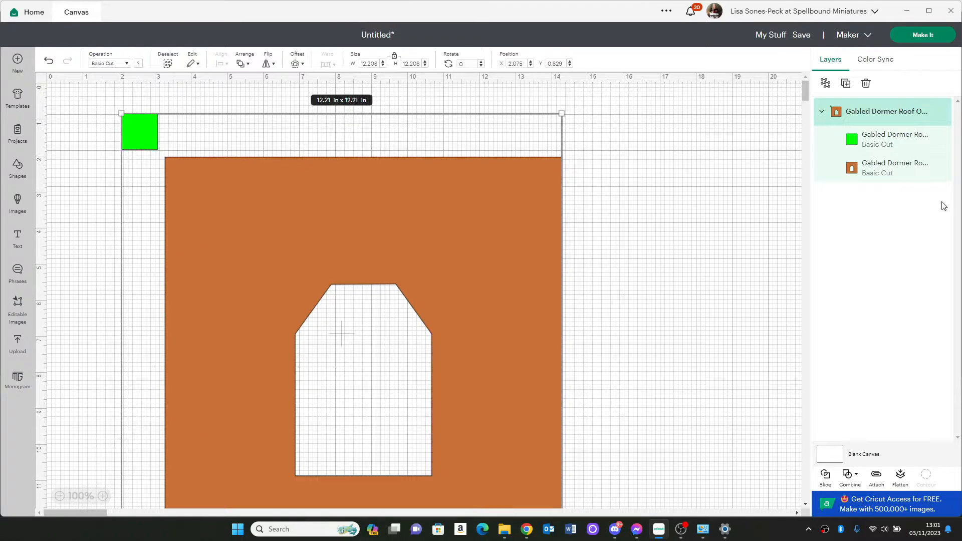
{"action": "left_click", "coordinate": [927, 167]}
{"action": "left_click", "coordinate": [153, 133]}
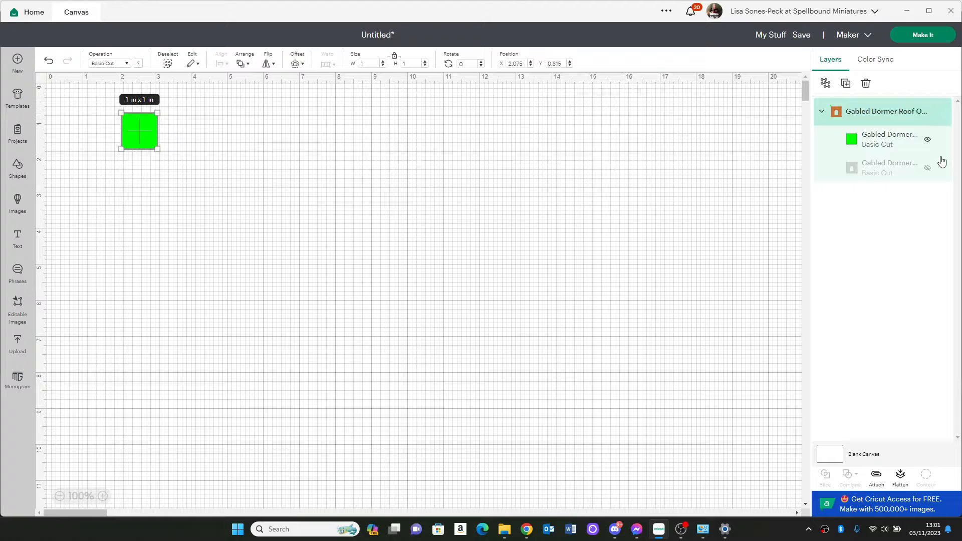
{"action": "left_click", "coordinate": [927, 140]}
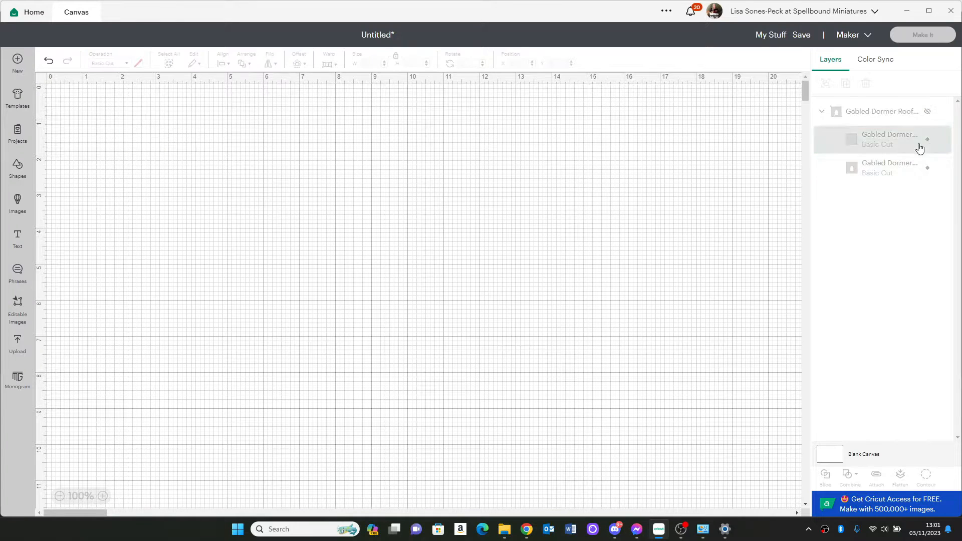
{"action": "left_click", "coordinate": [927, 111]}
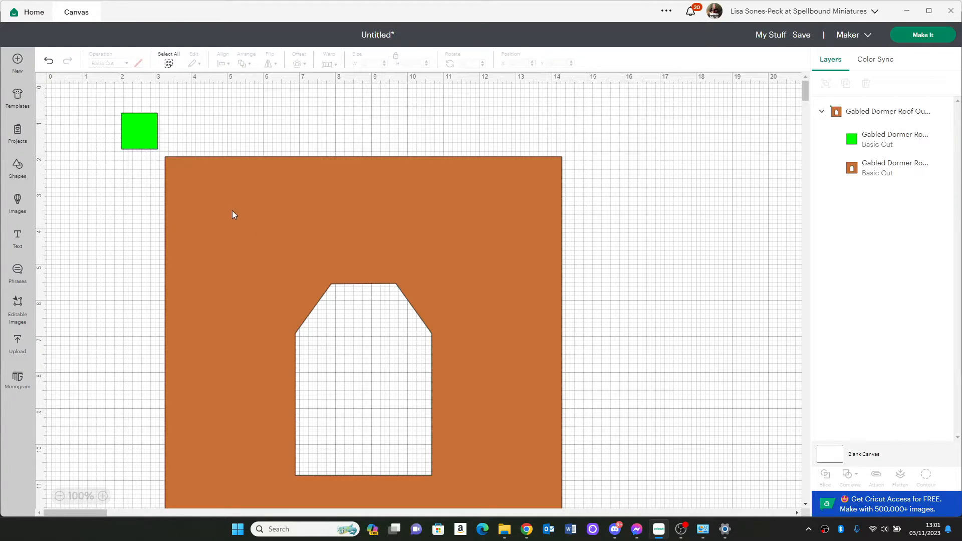
{"action": "scroll", "coordinate": [233, 223], "scroll_direction": "down", "scroll_amount": 2}
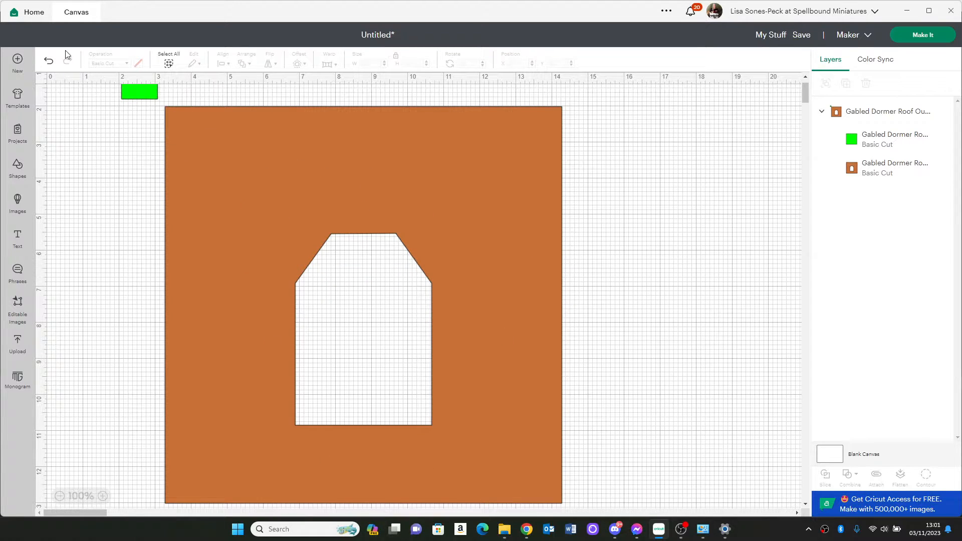
Replace the current project with a new one without saving and add the uploaded solid brown dormer roof outline to the canvas
{"action": "left_click", "coordinate": [17, 58]}
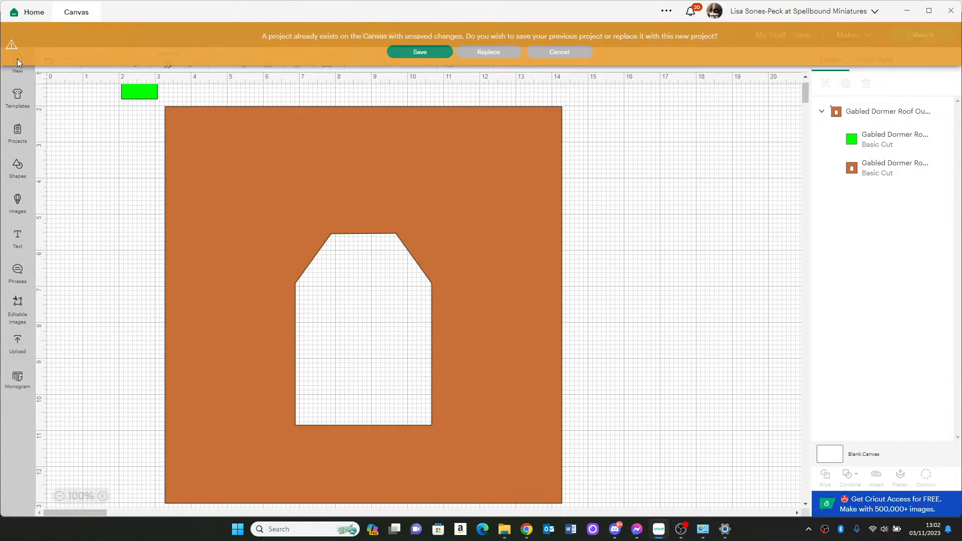
{"action": "left_click", "coordinate": [470, 52]}
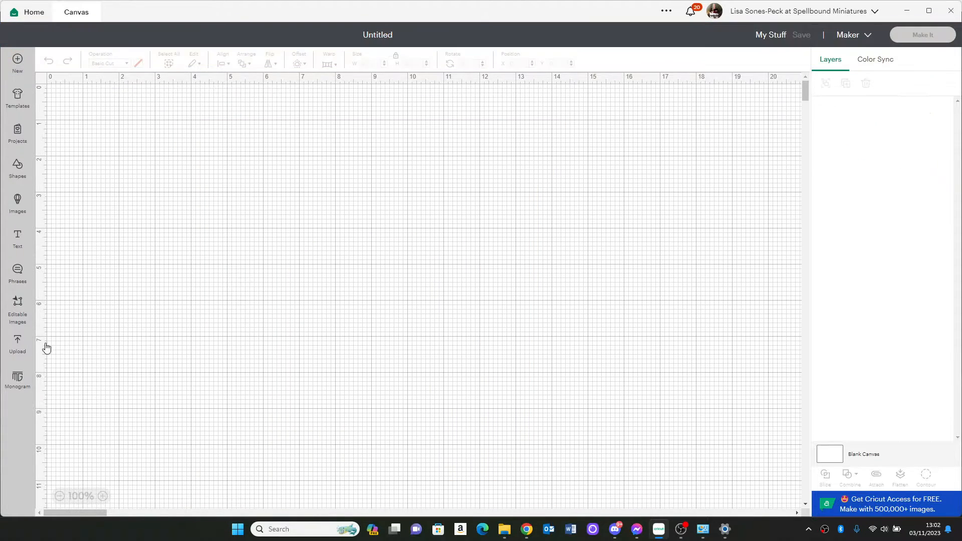
{"action": "left_click", "coordinate": [20, 343]}
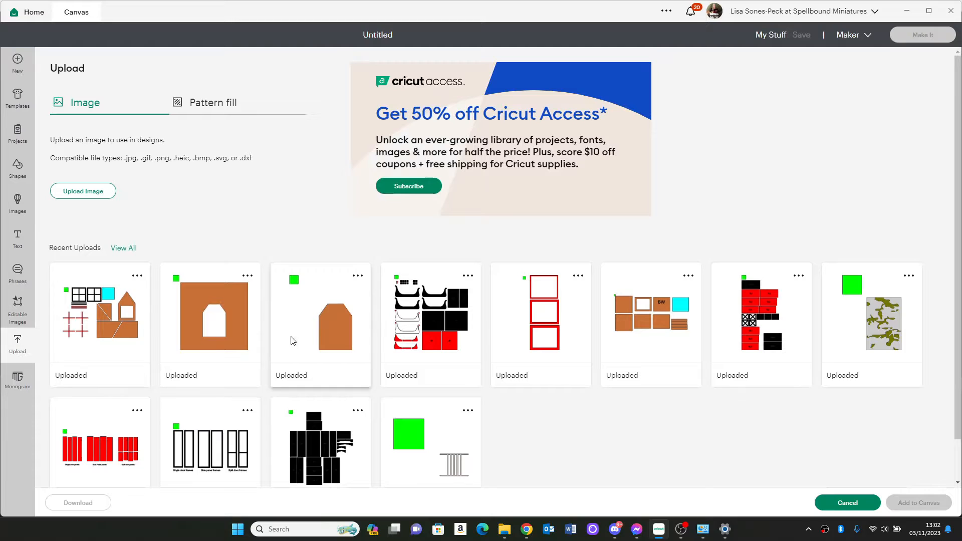
{"action": "left_click", "coordinate": [309, 334]}
{"action": "left_click", "coordinate": [919, 502]}
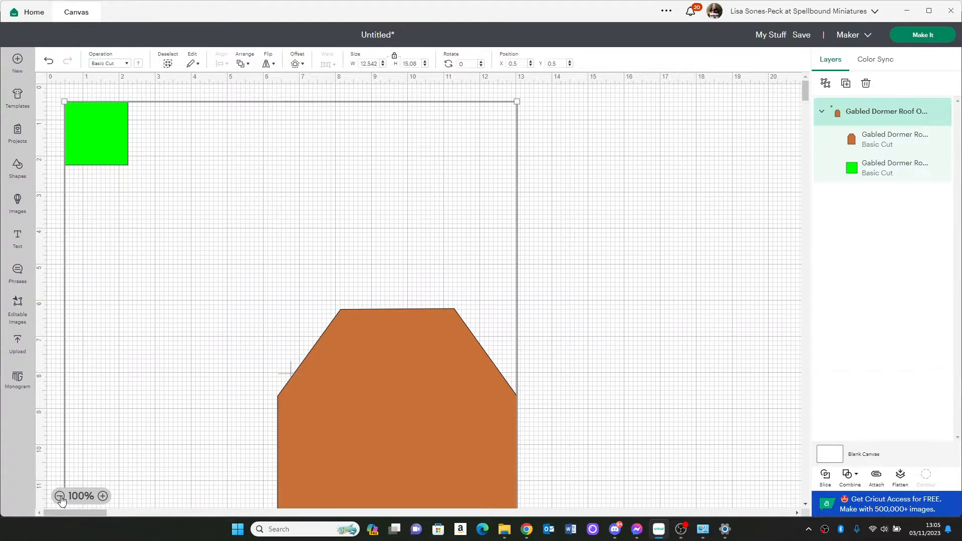
Move the roof outline design to about X 5.125 in, Y 0.389 in and attach its two layers
{"action": "left_click", "coordinate": [60, 496]}
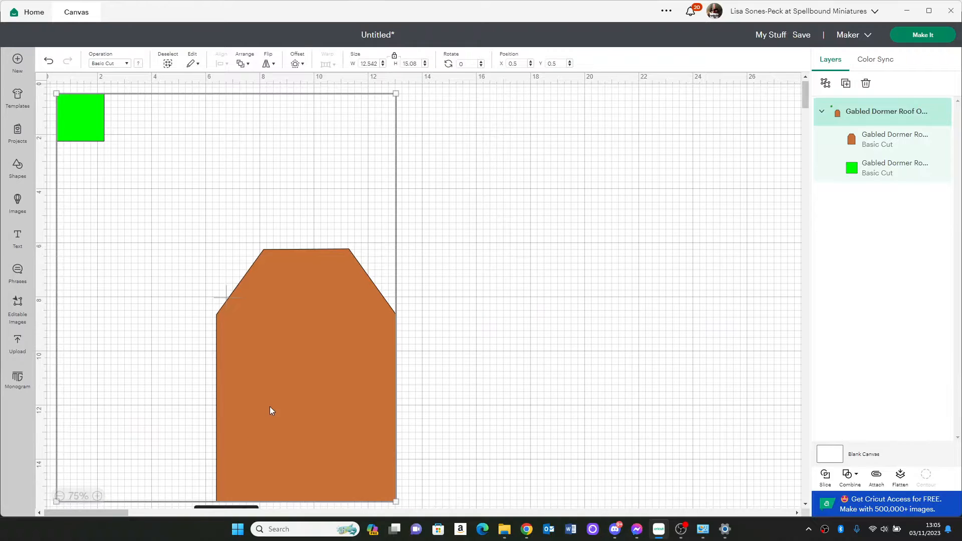
{"action": "left_click_drag", "start_coordinate": [269, 407], "coordinate": [395, 404]}
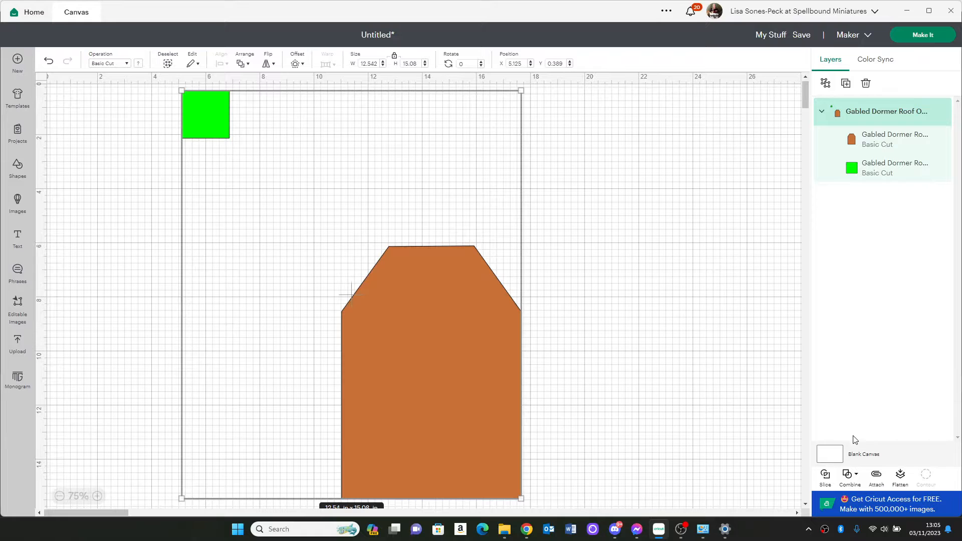
{"action": "left_click", "coordinate": [876, 477]}
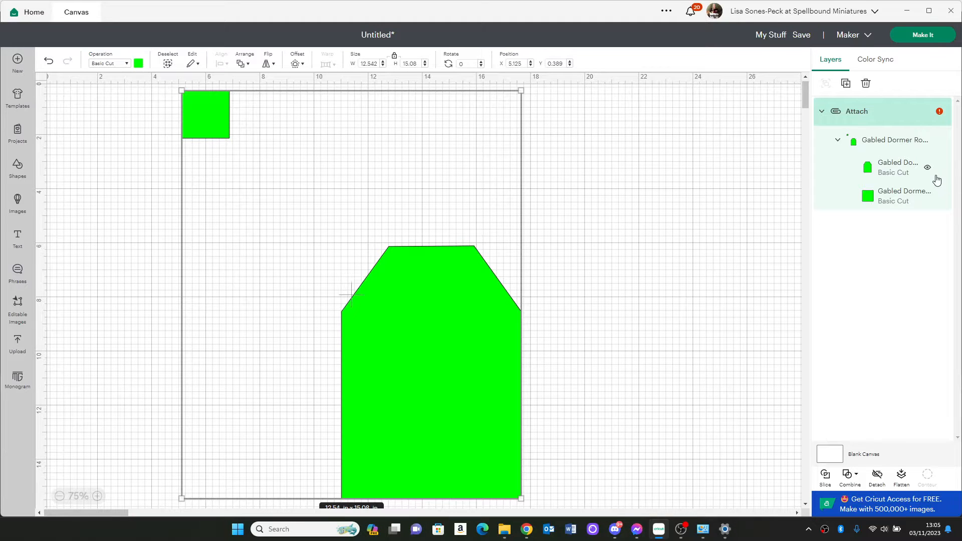
Scale the attached design by setting the green square to 1 in x 1 in while the roof outline layer is temporarily hidden
{"action": "left_click", "coordinate": [926, 167]}
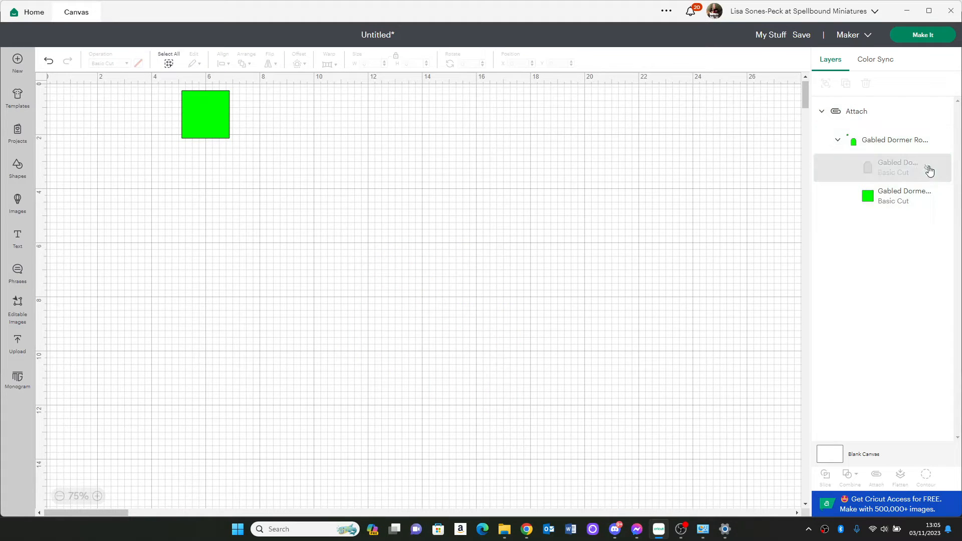
{"action": "left_click", "coordinate": [209, 127]}
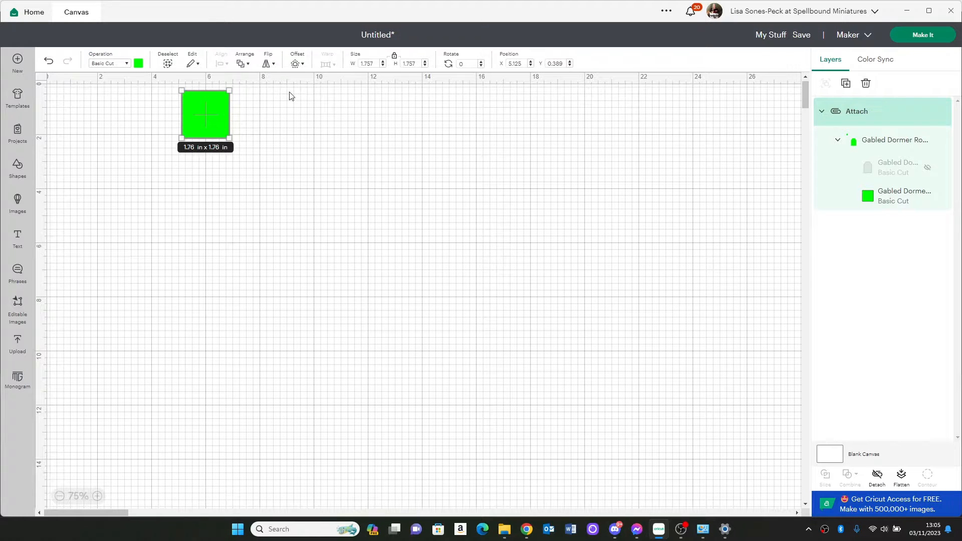
{"action": "left_click", "coordinate": [375, 63]}
{"action": "key", "text": "Tab"}
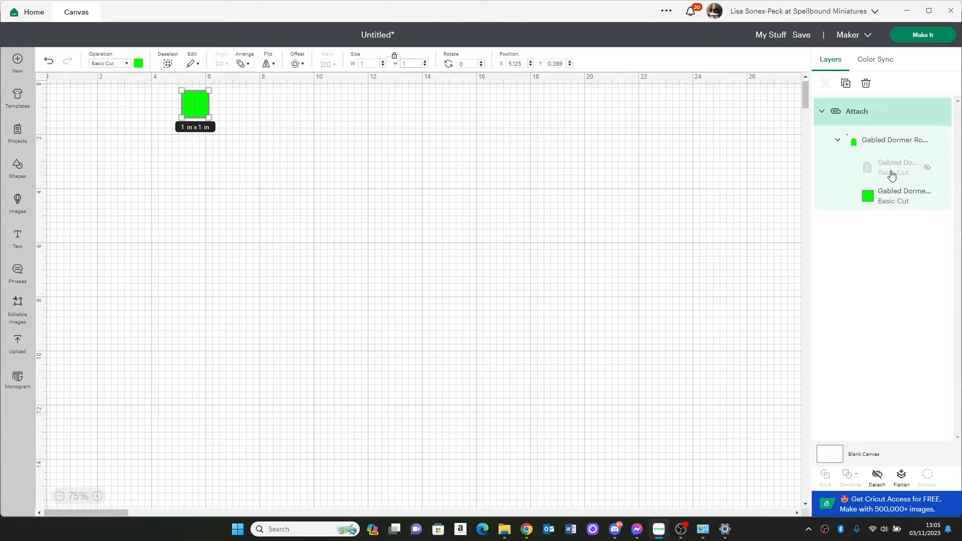
{"action": "left_click", "coordinate": [929, 170]}
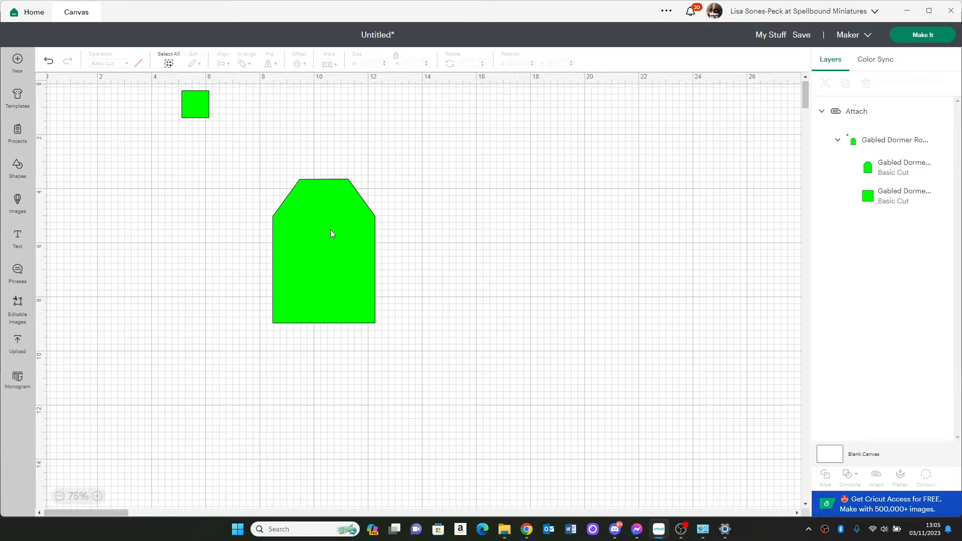
Check how the attached roof outline and green square are laid out on the cutting mat and return to the canvas
{"action": "scroll", "coordinate": [539, 313], "scroll_direction": "up", "scroll_amount": 1}
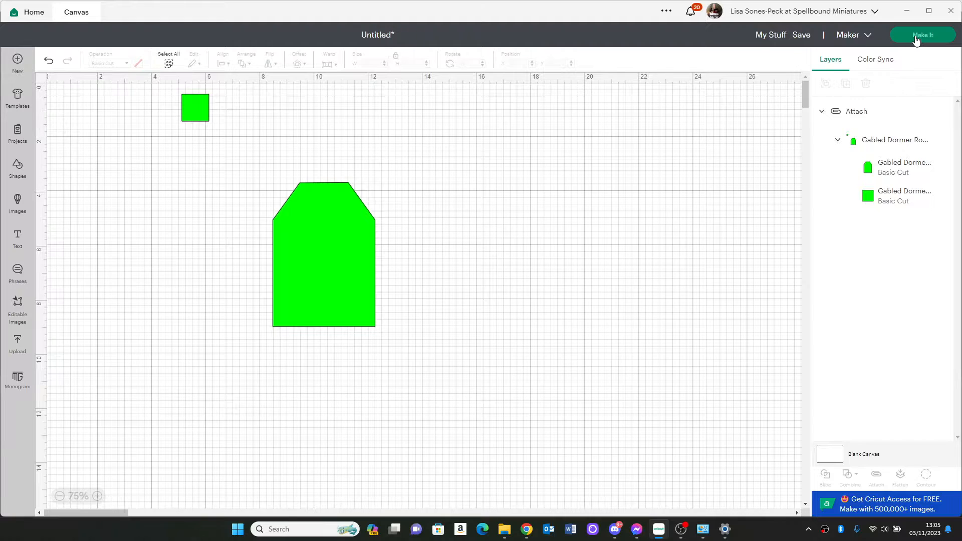
{"action": "left_click", "coordinate": [916, 40]}
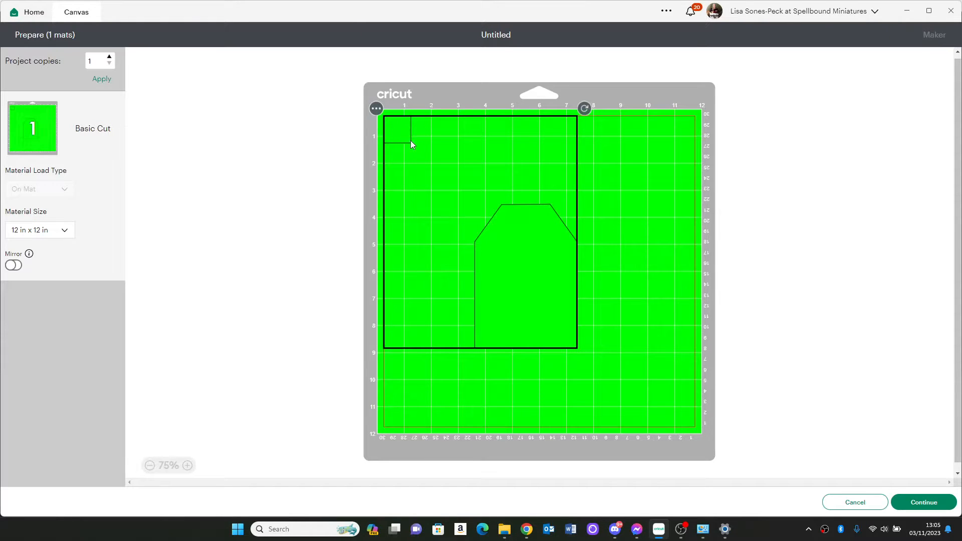
{"action": "left_click", "coordinate": [832, 502]}
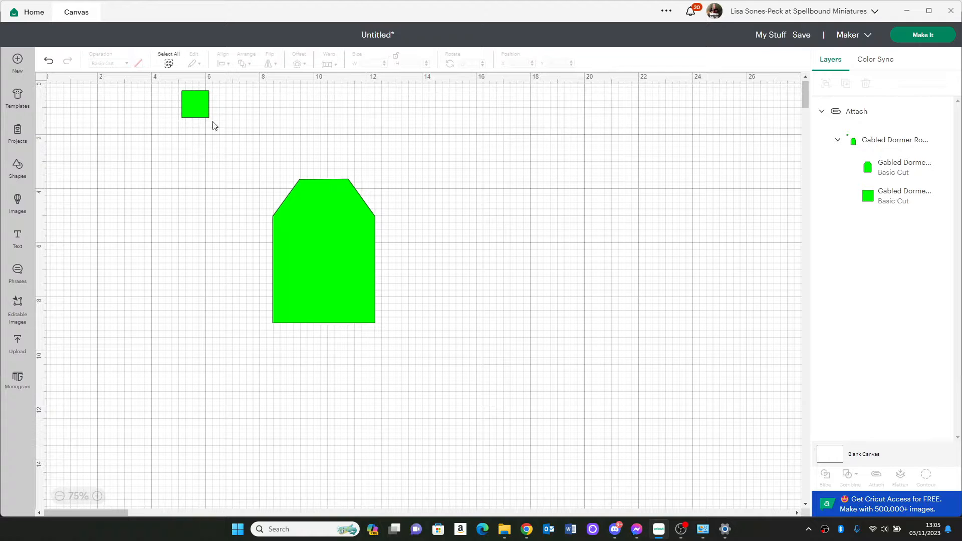
Change the operation of the 1 in green square from Basic Cut to Pen
{"action": "left_click", "coordinate": [899, 199]}
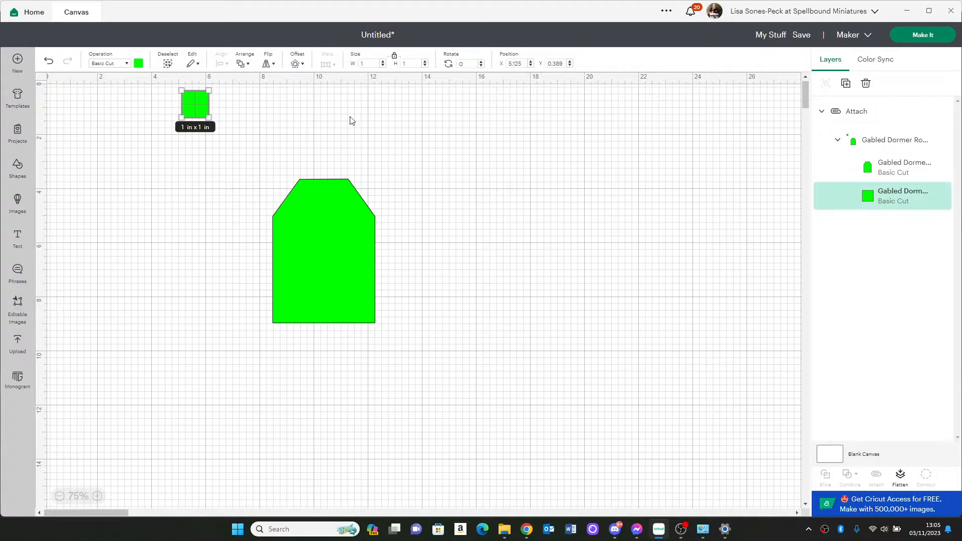
{"action": "left_click", "coordinate": [124, 64]}
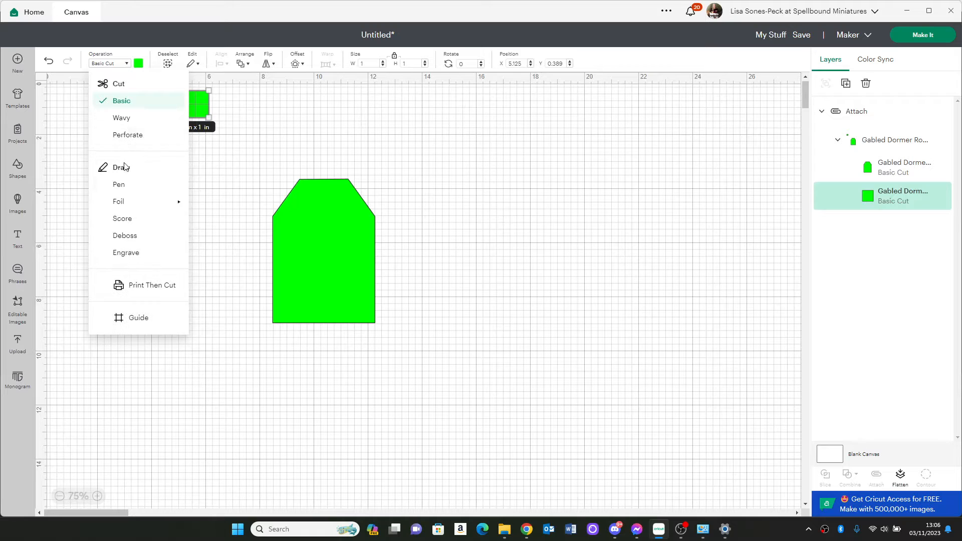
{"action": "left_click", "coordinate": [119, 185]}
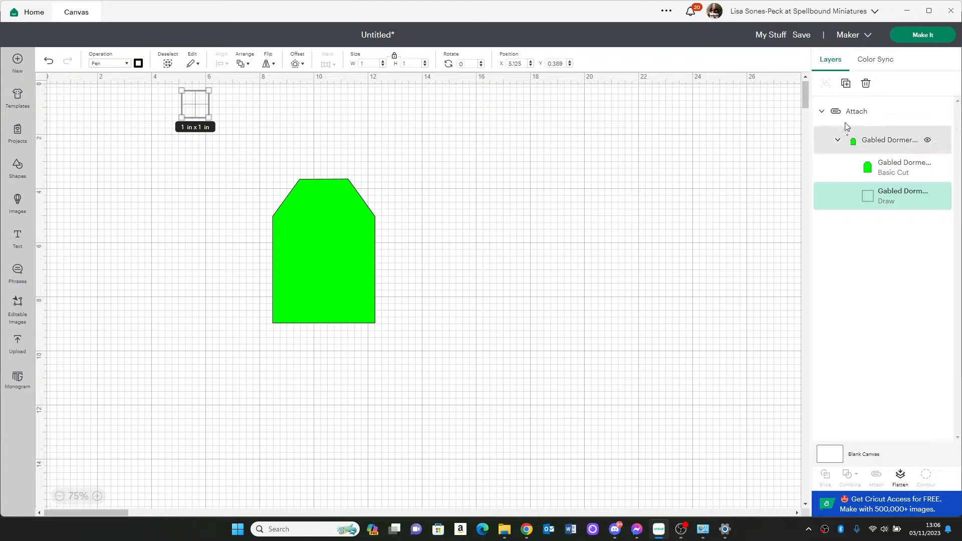
Preview the design on the mat with an 11 in x 11 in material size and return to the canvas
{"action": "left_click", "coordinate": [925, 35]}
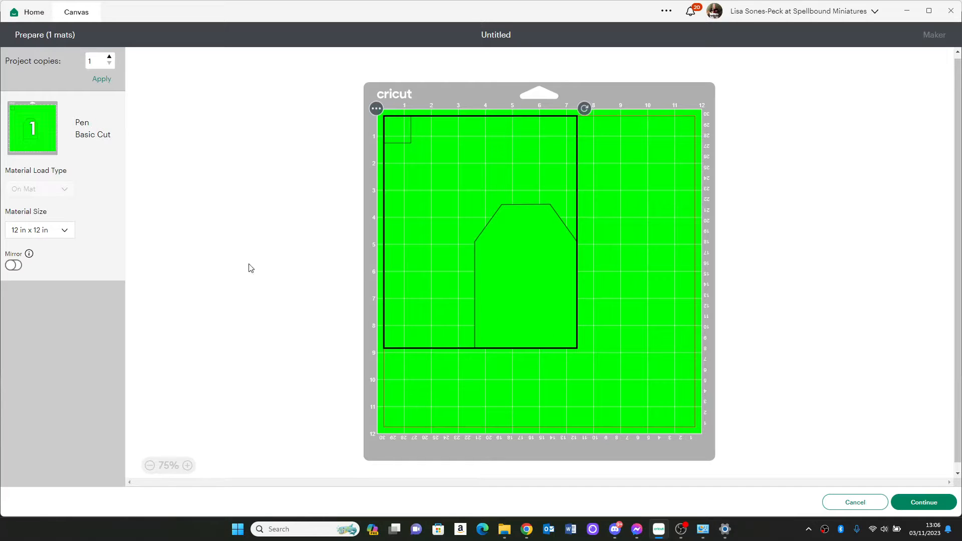
{"action": "left_click", "coordinate": [65, 231]}
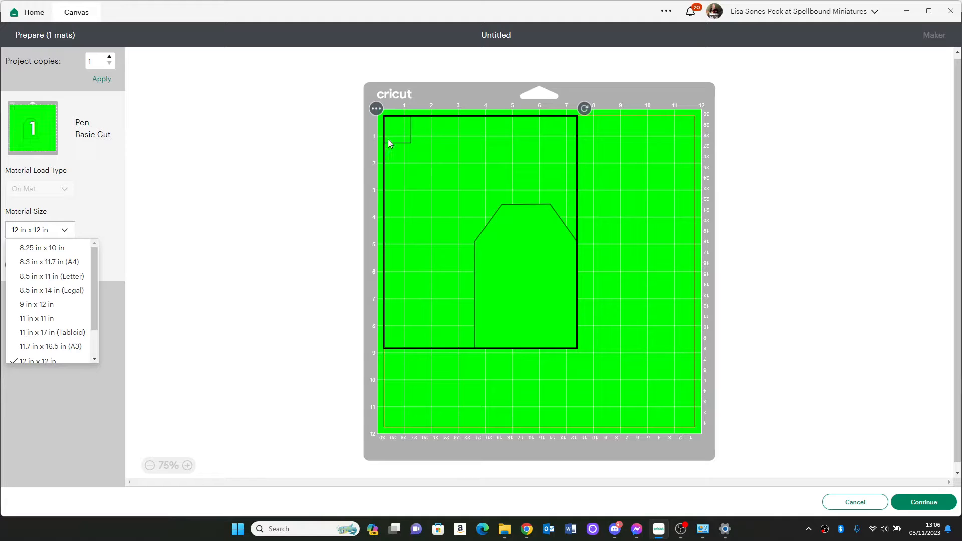
{"action": "mouse_move", "coordinate": [400, 136]}
{"action": "left_mouse_down"}
{"action": "mouse_move", "coordinate": [420, 189]}
{"action": "mouse_move", "coordinate": [395, 127]}
{"action": "left_mouse_up"}
{"action": "left_click", "coordinate": [390, 122]}
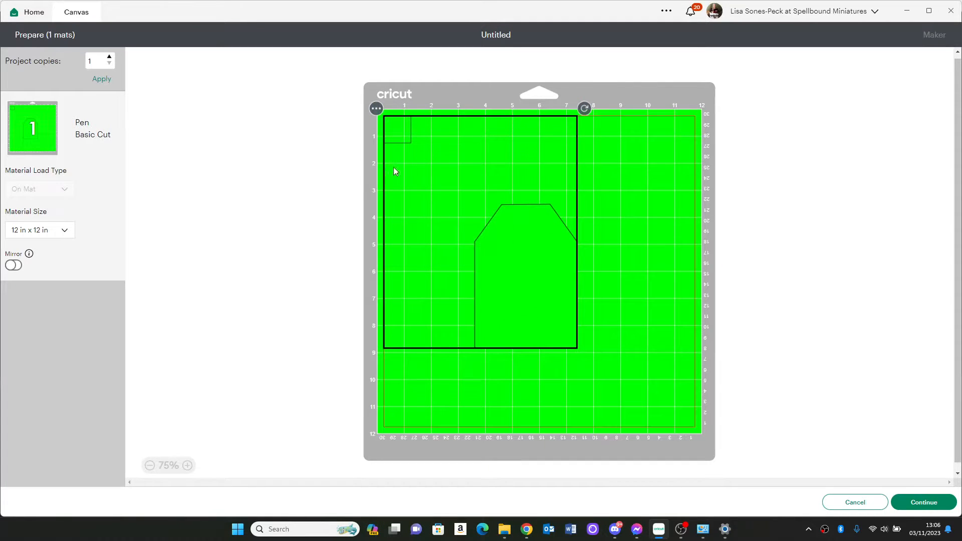
{"action": "left_click", "coordinate": [60, 233]}
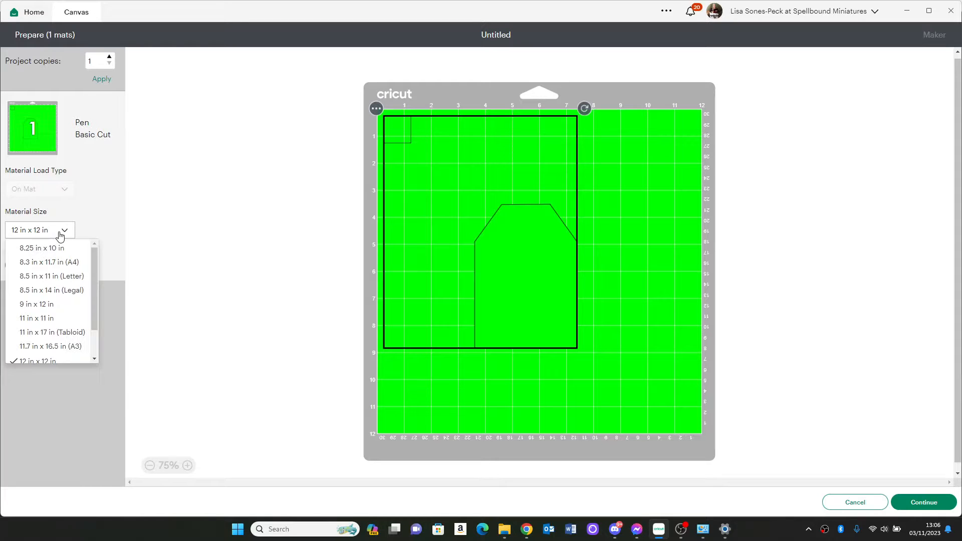
{"action": "left_click", "coordinate": [45, 318]}
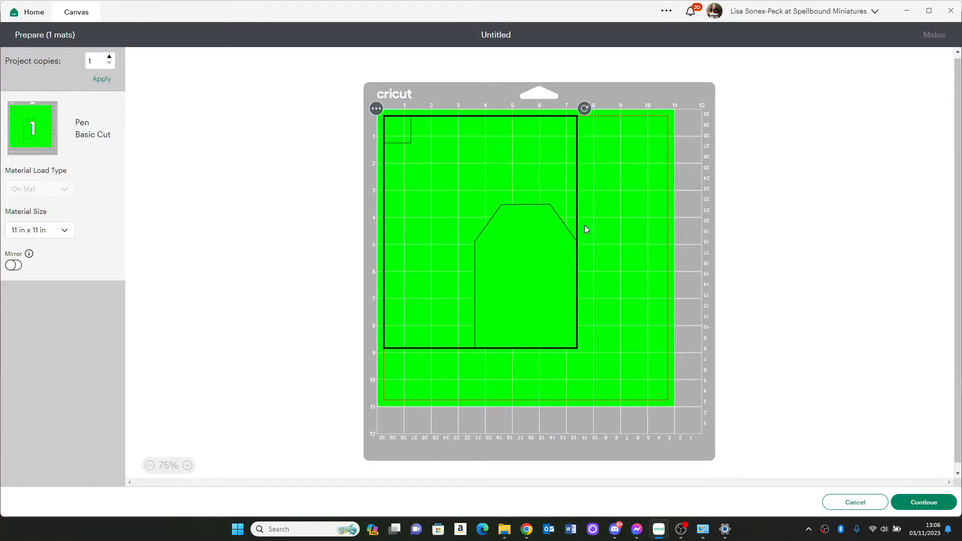
{"action": "left_click", "coordinate": [603, 241]}
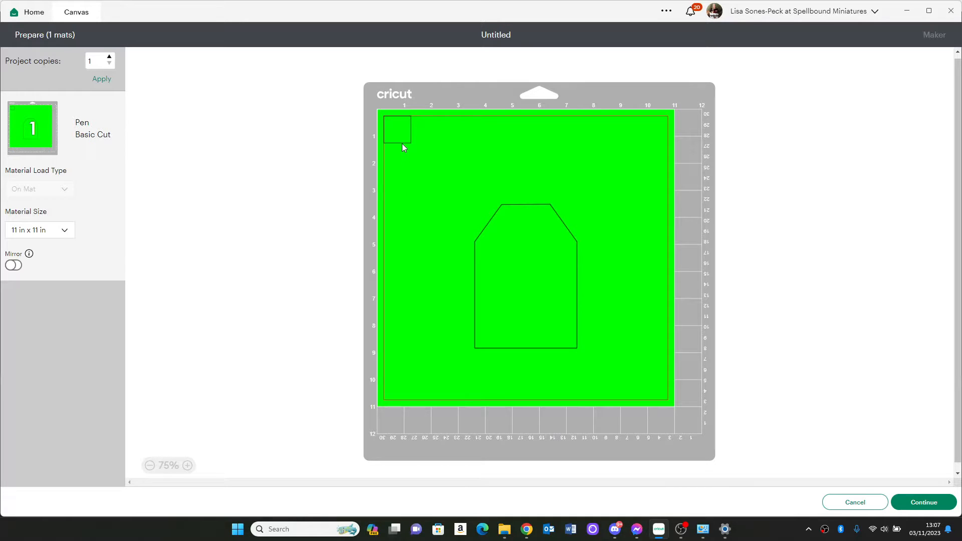
{"action": "left_click", "coordinate": [848, 503]}
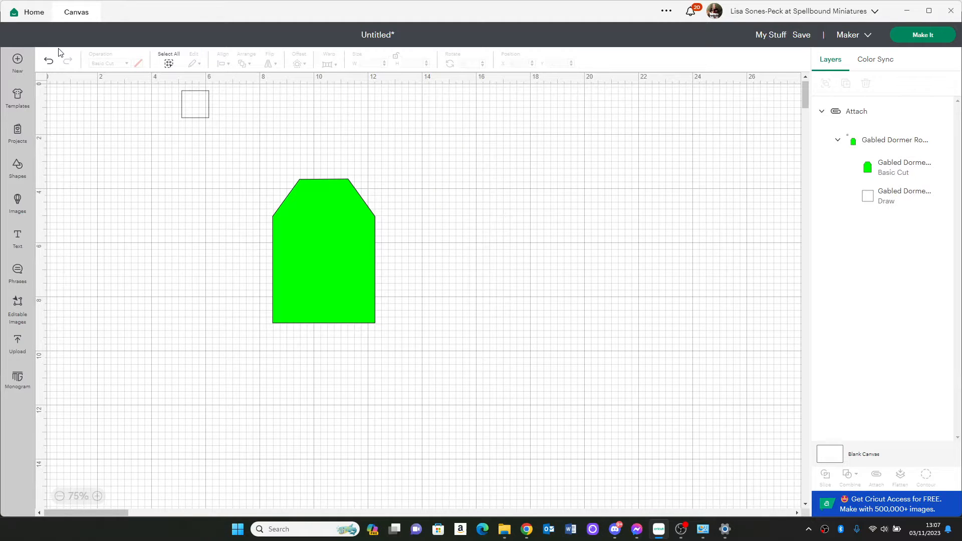
Replace the project with a new one without saving and add the uploaded Gabled Dormer Window design to the canvas
{"action": "left_click", "coordinate": [18, 60]}
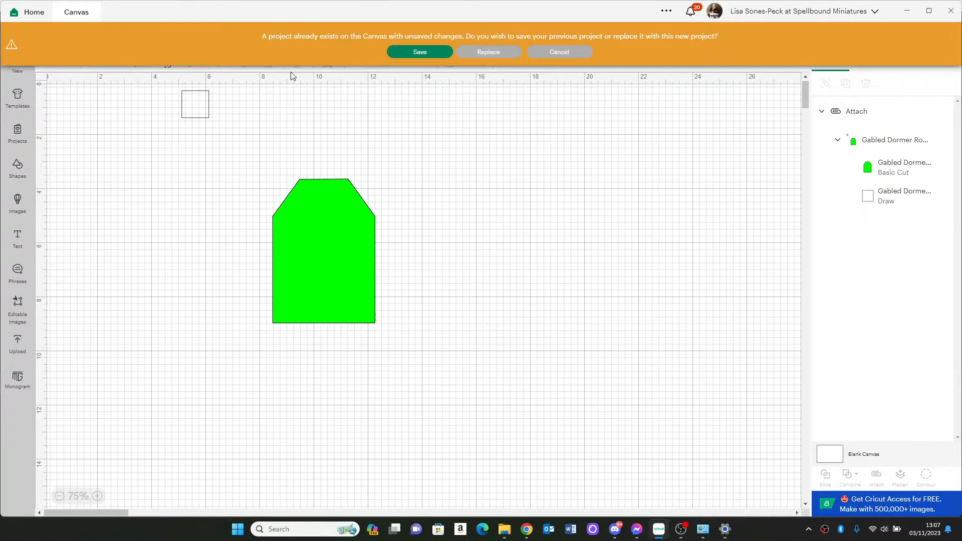
{"action": "left_click", "coordinate": [478, 53]}
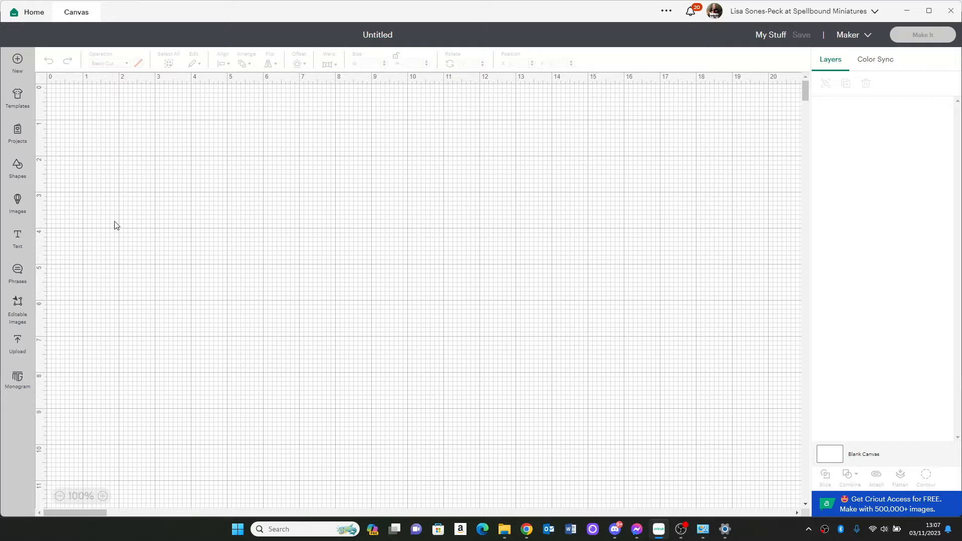
{"action": "left_click", "coordinate": [17, 343]}
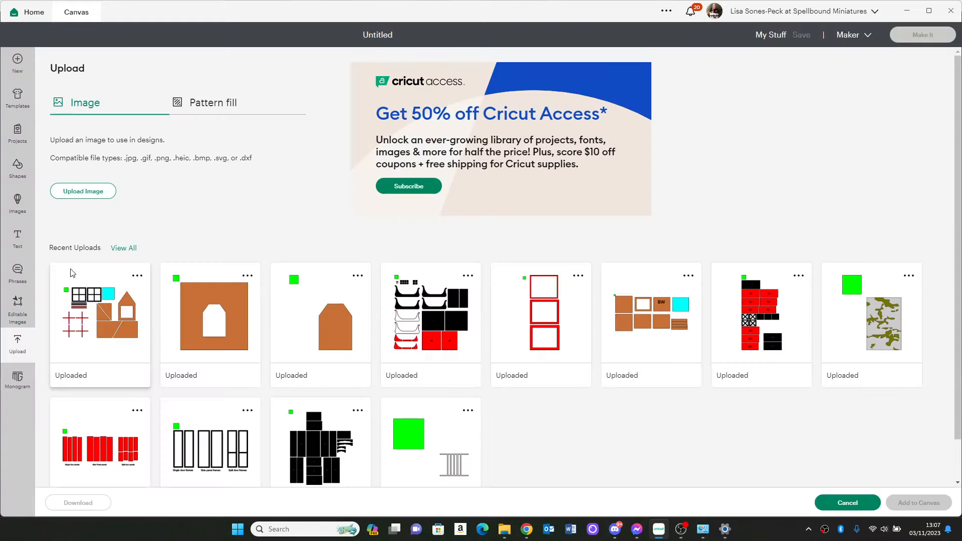
{"action": "left_click", "coordinate": [104, 331]}
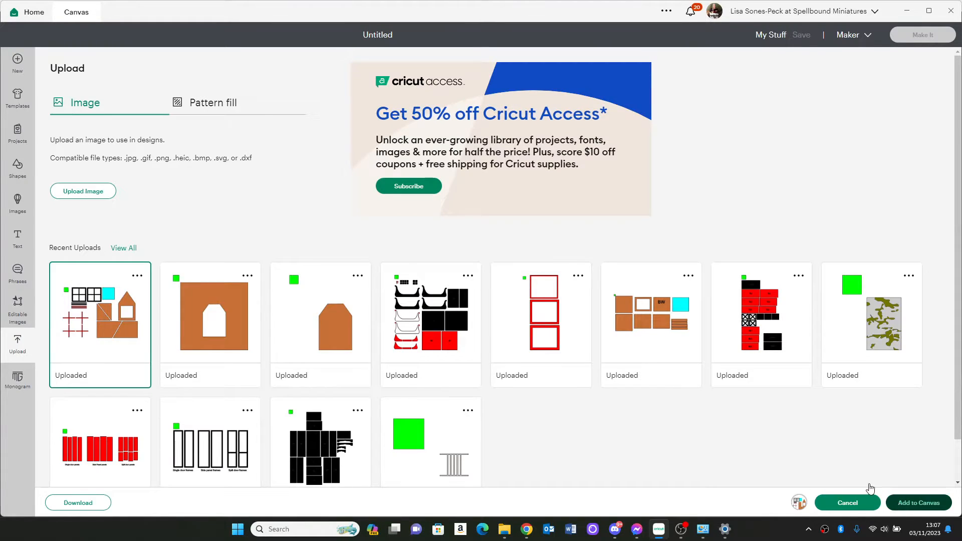
{"action": "left_click", "coordinate": [912, 502]}
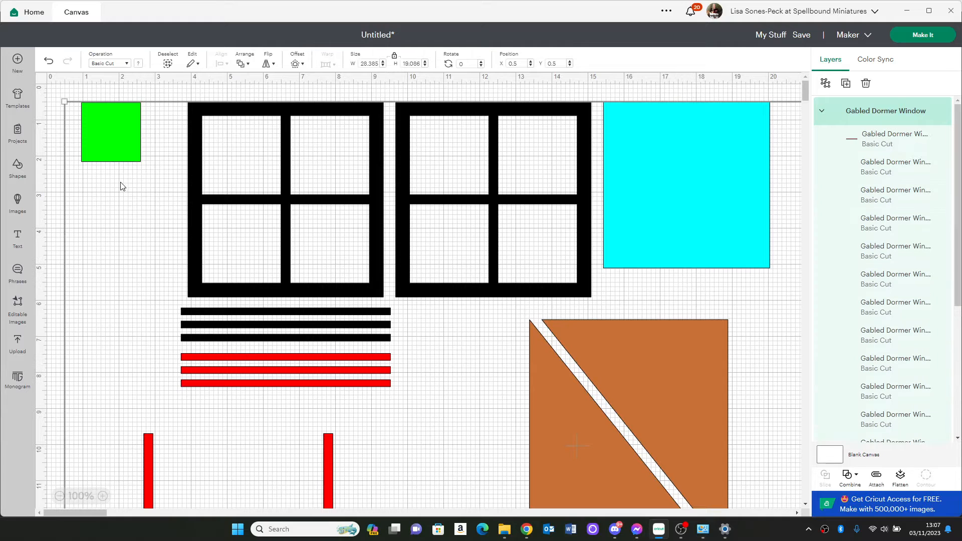
{"action": "left_click", "coordinate": [60, 496]}
{"action": "left_click", "coordinate": [60, 497]}
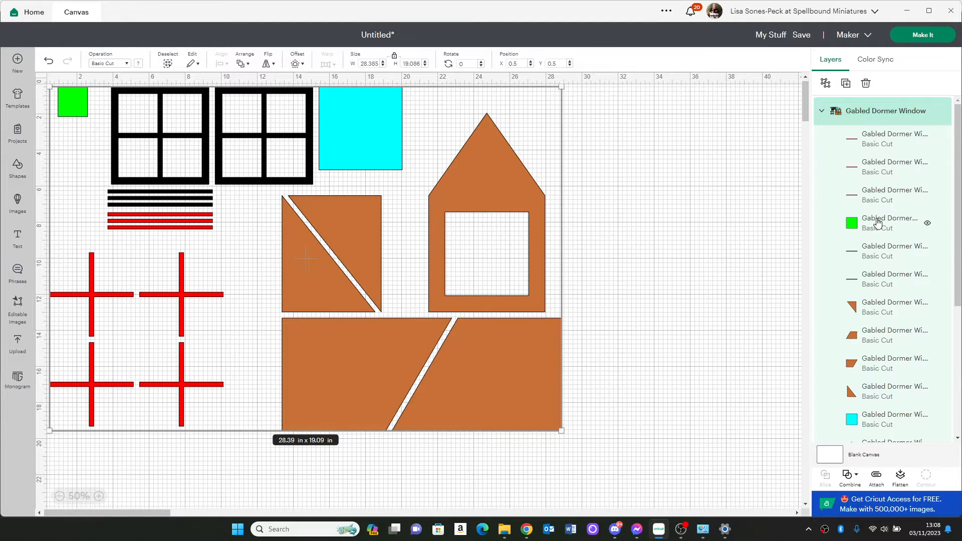
Move the green square out of the Gabled Dormer Window group and group it with the remaining dormer pieces
{"action": "left_click_drag", "start_coordinate": [876, 223], "coordinate": [862, 96]}
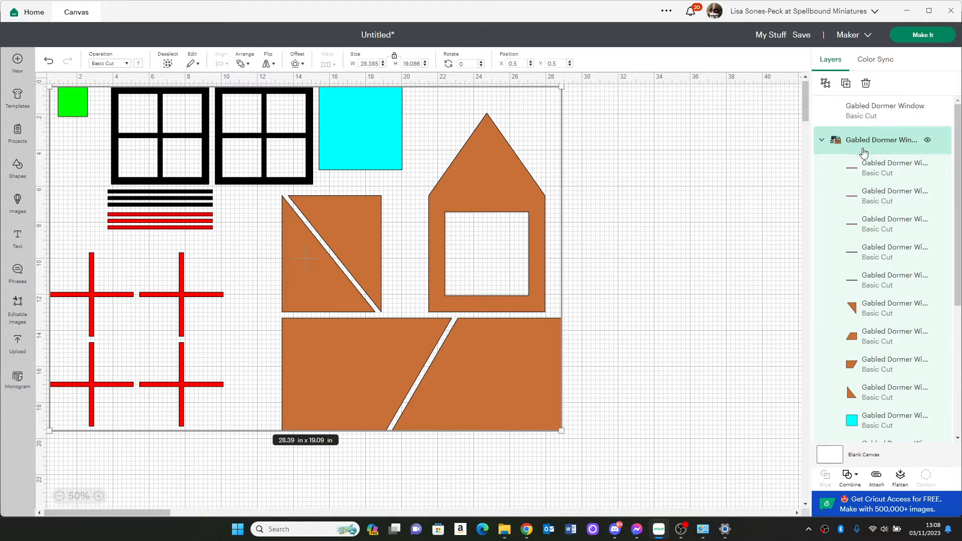
{"action": "left_click", "coordinate": [847, 117]}
{"action": "left_click", "coordinate": [747, 217]}
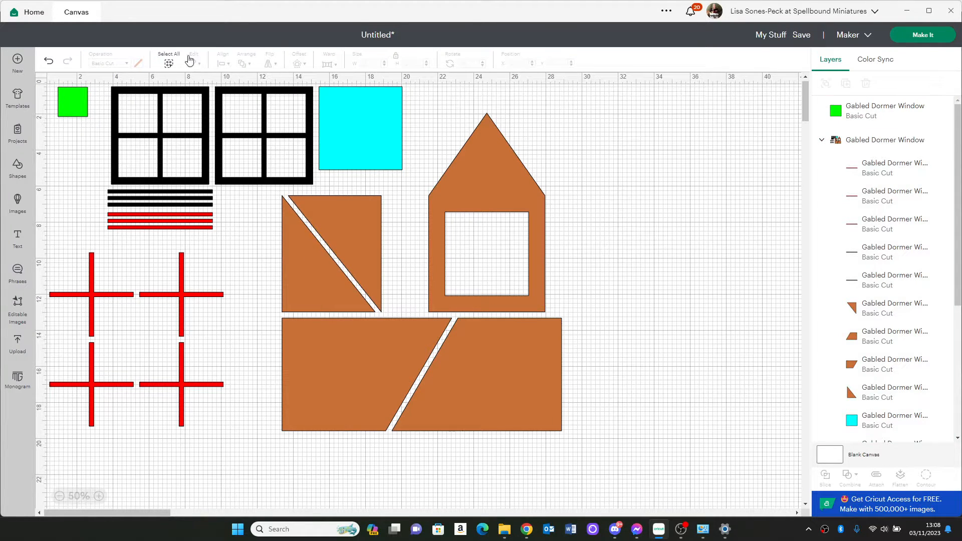
{"action": "left_click", "coordinate": [168, 63]}
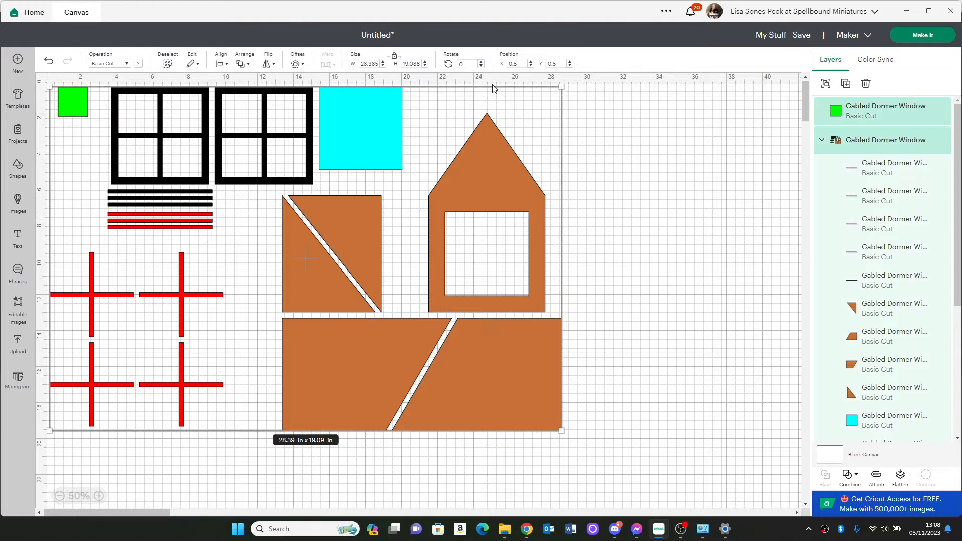
{"action": "left_click", "coordinate": [825, 85]}
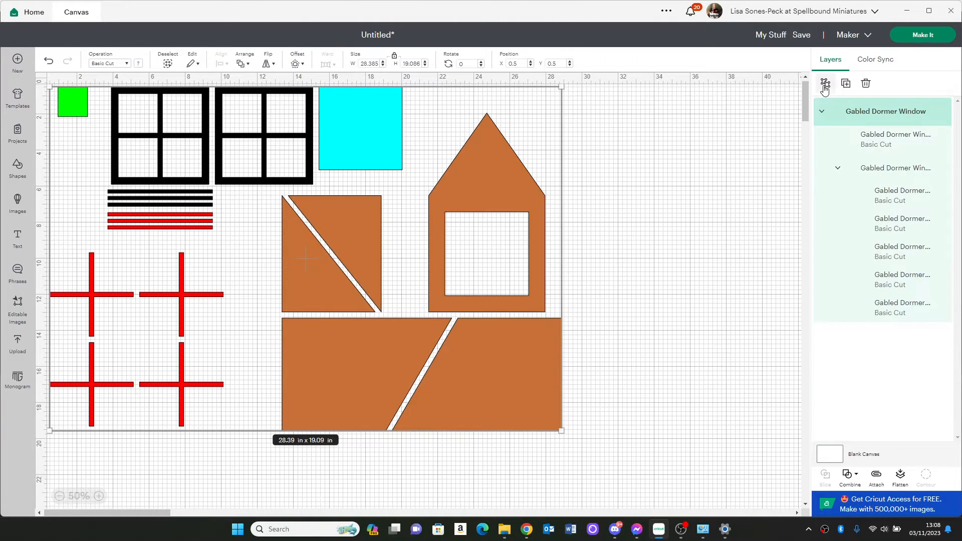
{"action": "left_click", "coordinate": [708, 134]}
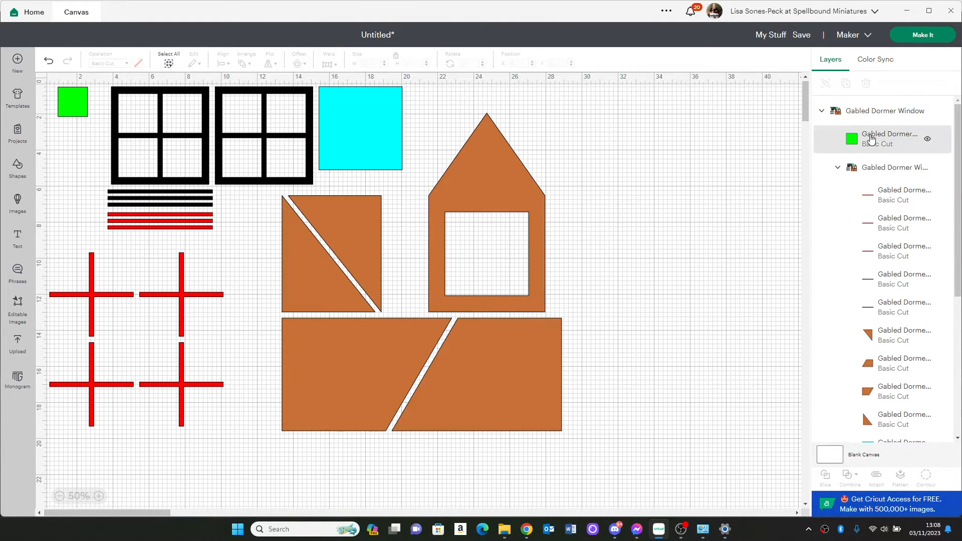
Hide the nested group of dormer pieces and set the width of the visible green square to 1 in with proportions locked
{"action": "left_click", "coordinate": [878, 116]}
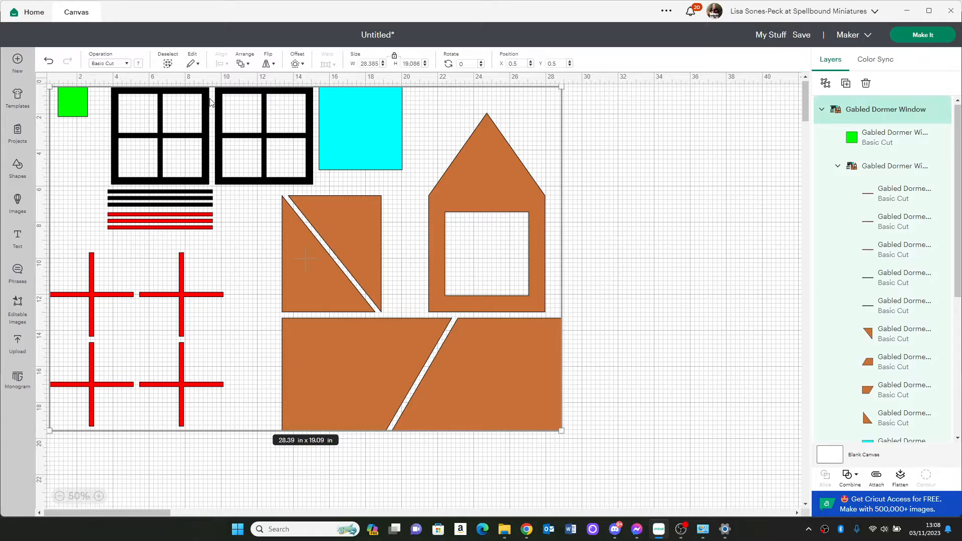
{"action": "left_click", "coordinate": [926, 167]}
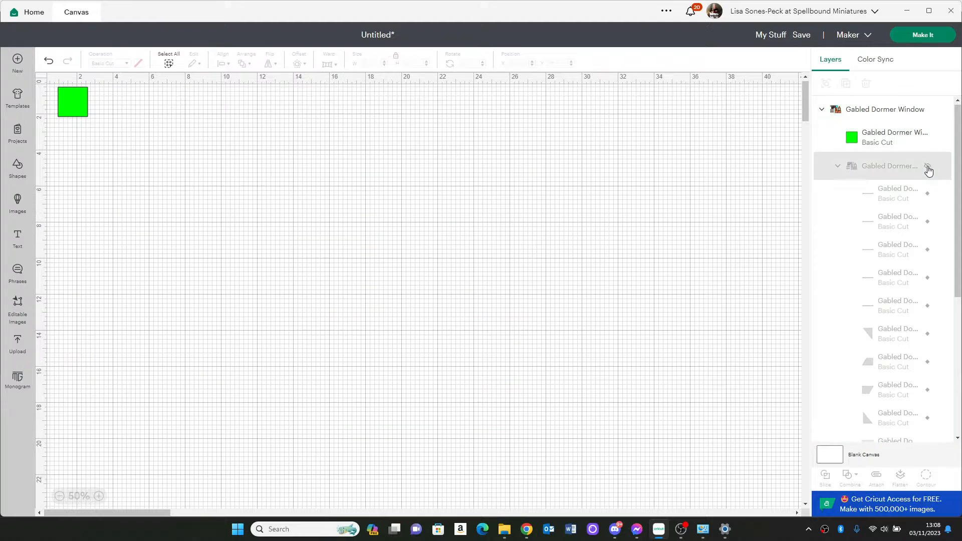
{"action": "left_click", "coordinate": [81, 106]}
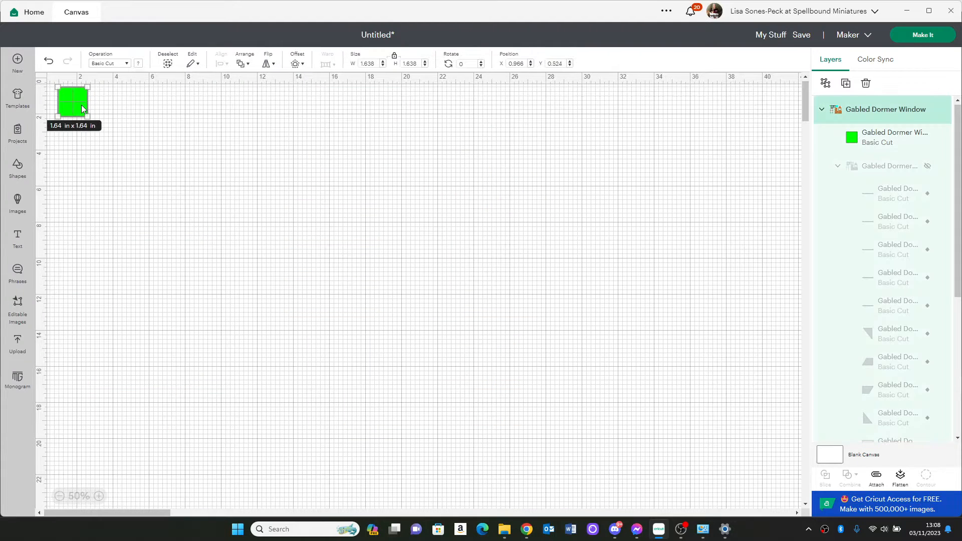
{"action": "left_click", "coordinate": [377, 63]}
{"action": "key", "text": "Tab"}
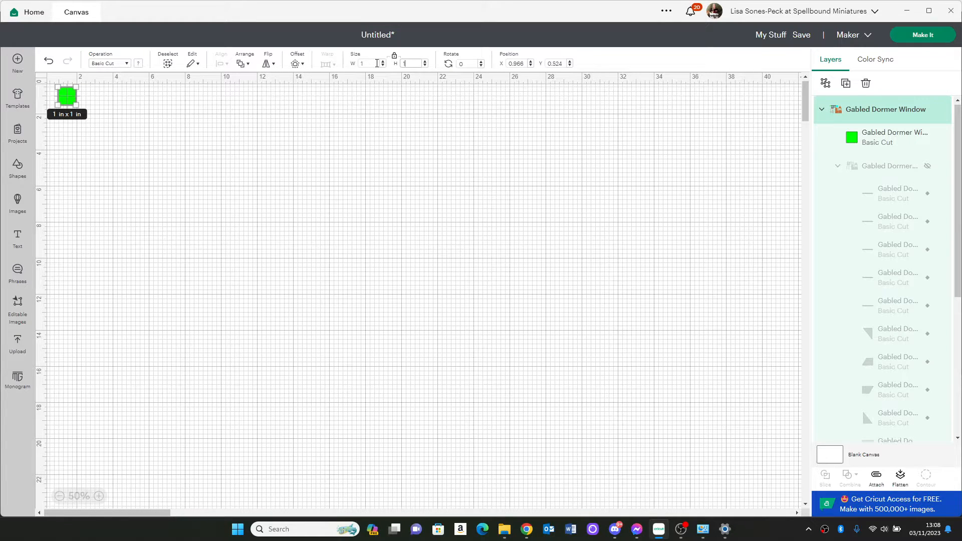
Show the nested group of dormer pieces again and hide the green reference square
{"action": "left_click", "coordinate": [928, 167]}
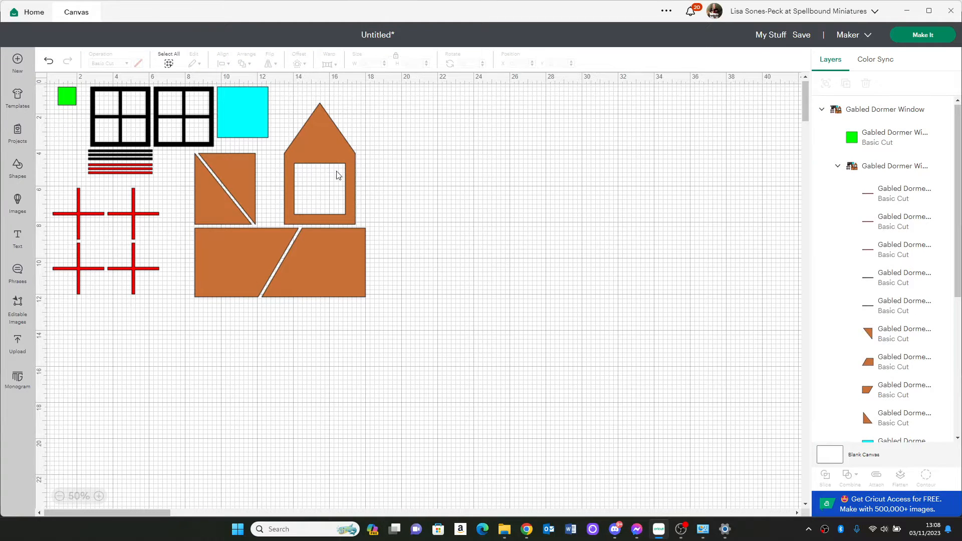
{"action": "left_click", "coordinate": [67, 101]}
{"action": "left_click", "coordinate": [608, 162]}
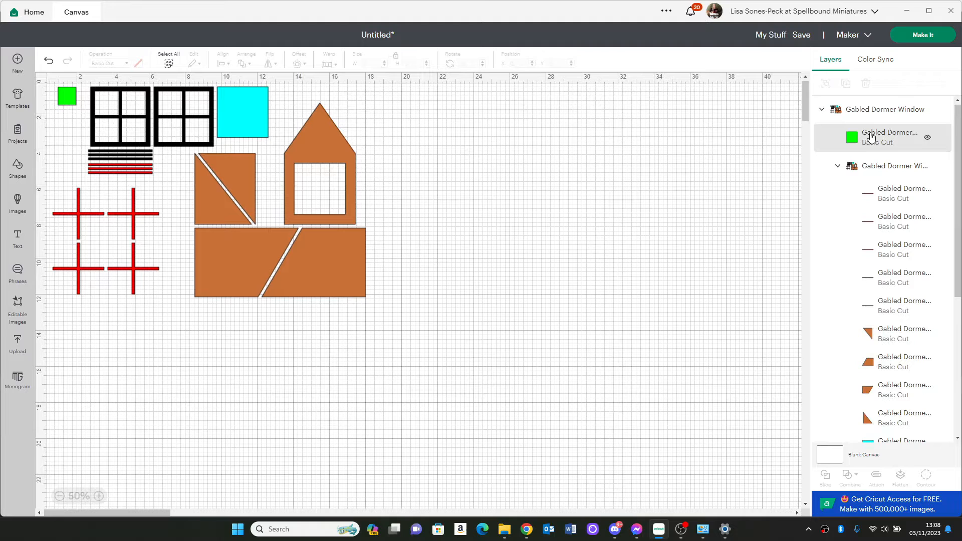
{"action": "left_click", "coordinate": [926, 139]}
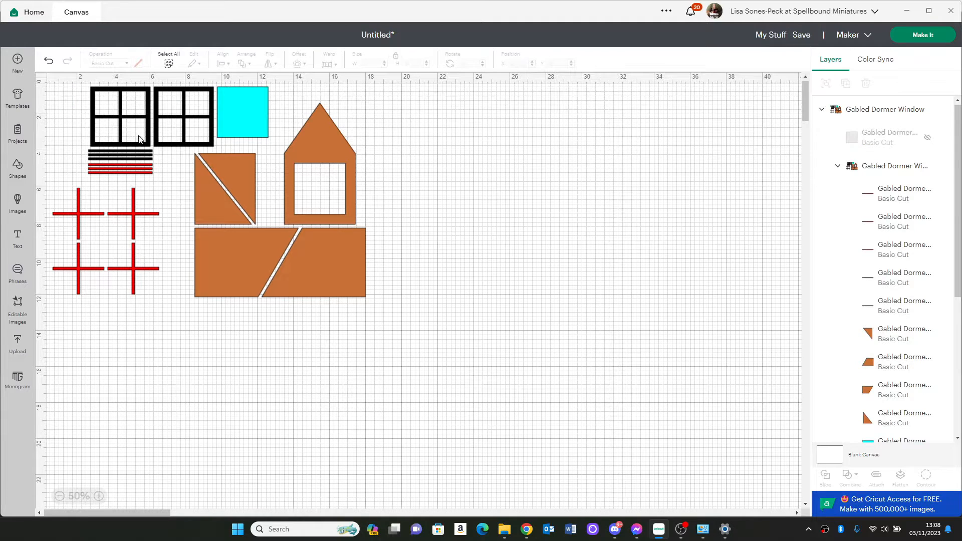